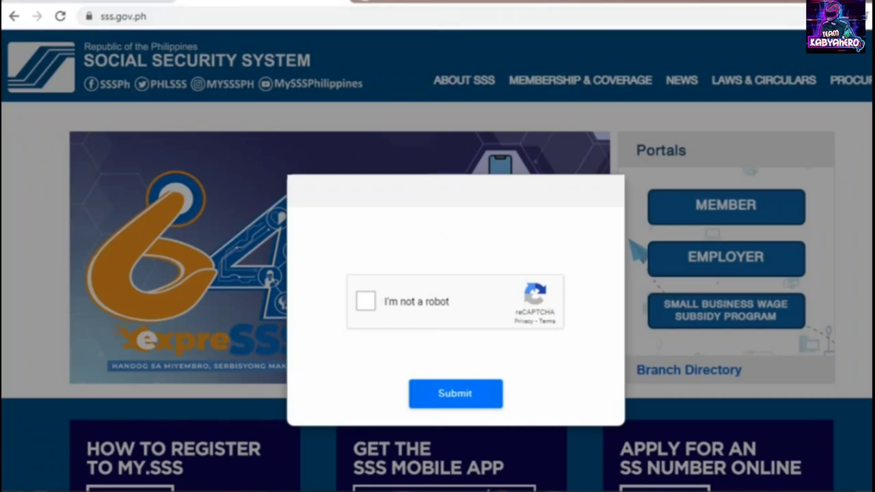
- Pass the reCAPTCHA robot check and submit it to reach the SSS homepage
left_click(366, 301)
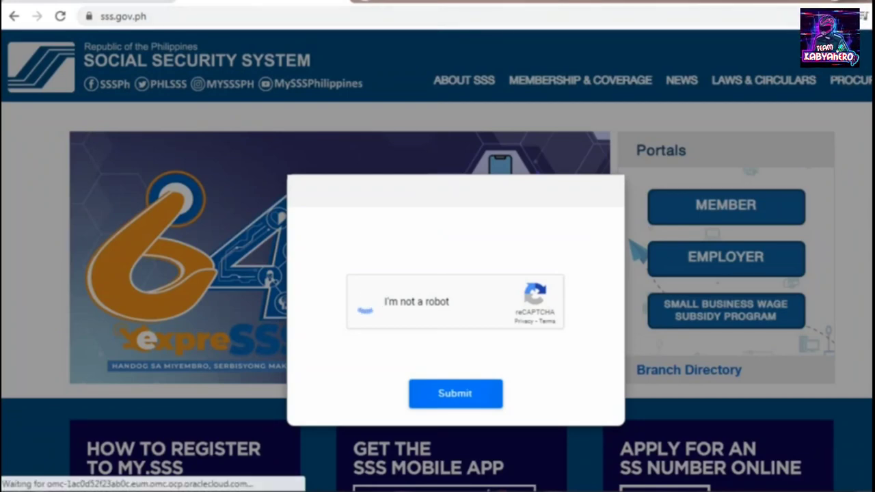
left_click(455, 393)
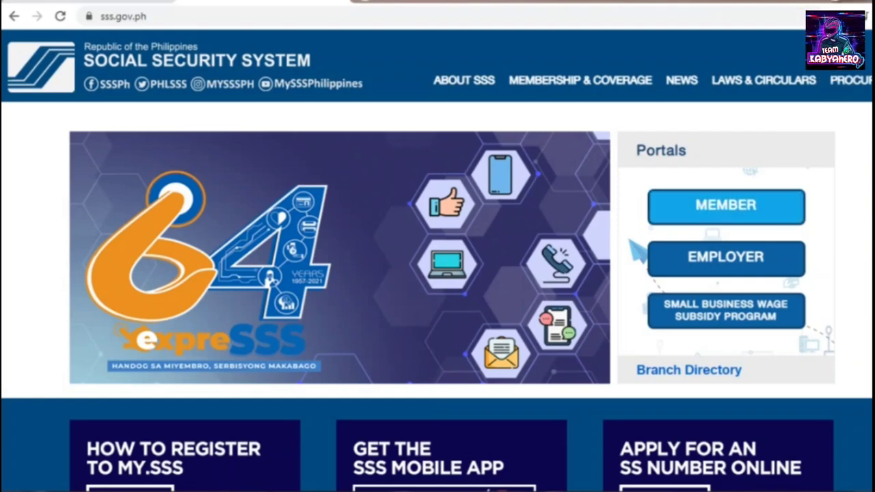
- Go to the Member portal and start a new My.SSS registration
left_click(725, 206)
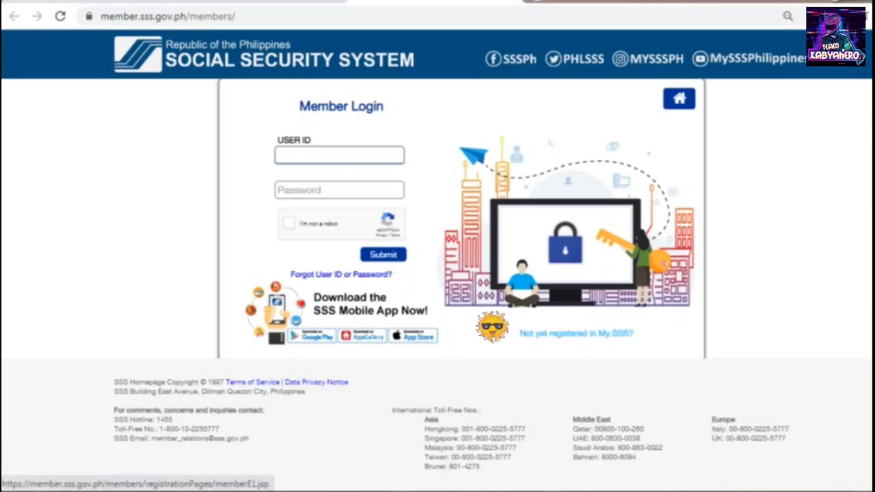
left_click(576, 333)
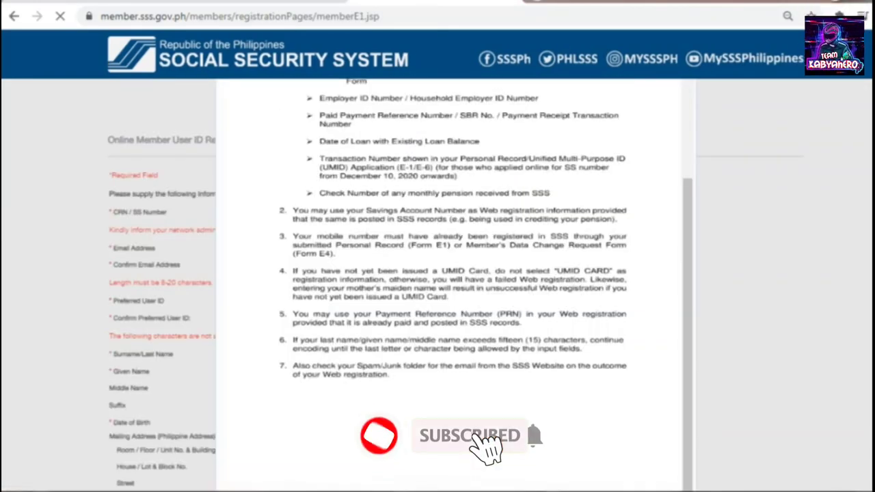
scroll(451, 274, "up", 3)
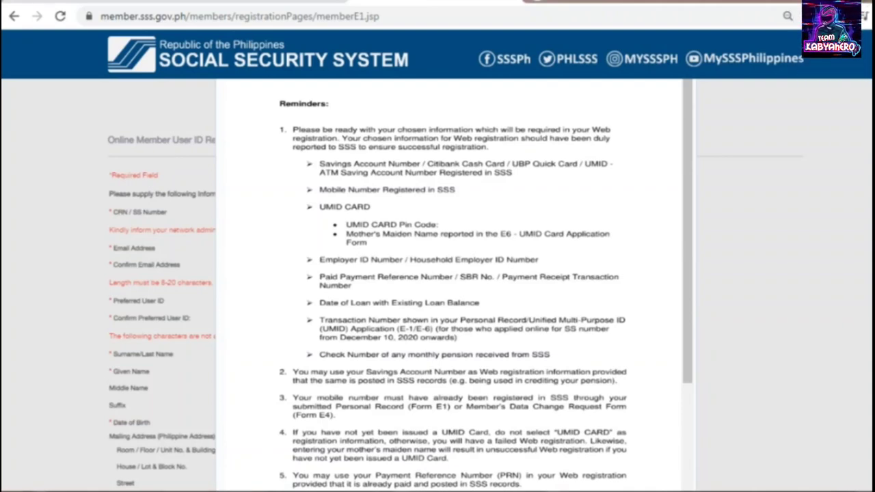
- Certify having read the registration reminders and proceed to the blank registration form
scroll(451, 283, "down", 2)
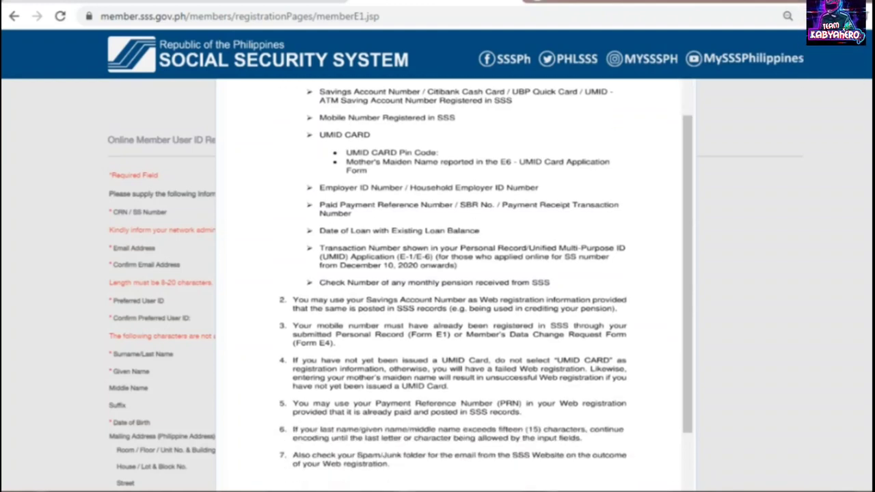
scroll(451, 284, "down", 2)
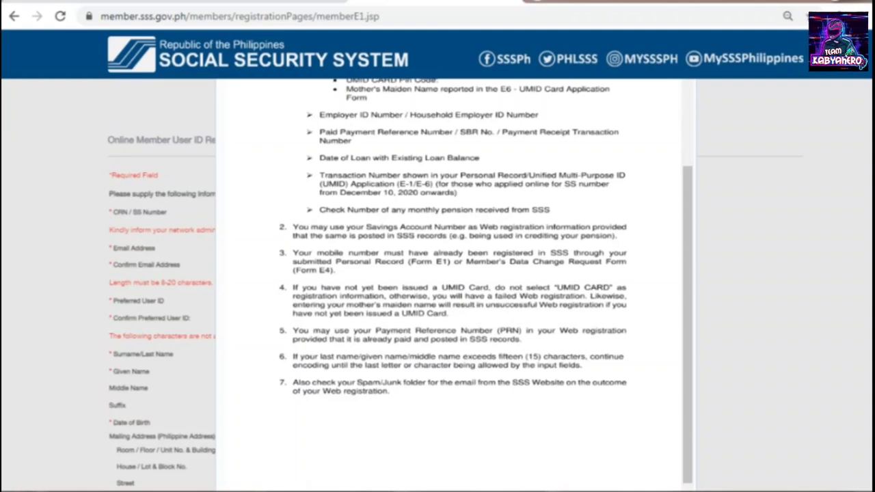
scroll(451, 283, "down", 4)
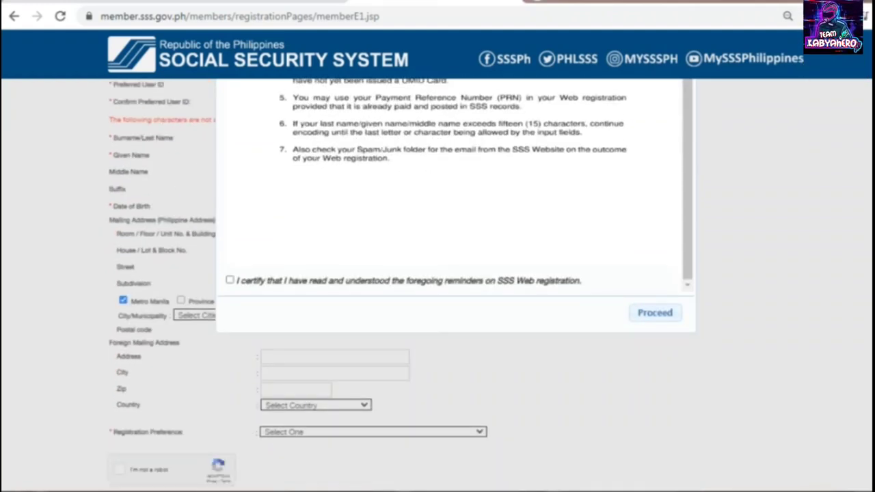
left_click(230, 280)
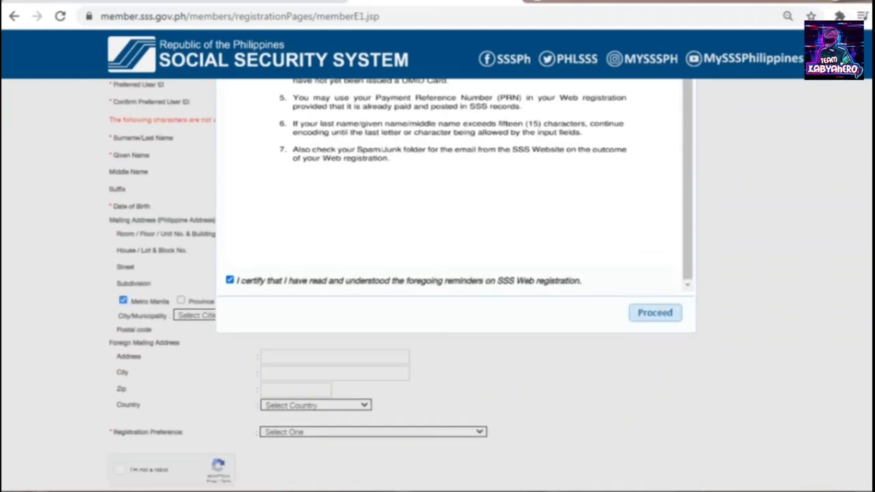
left_click(654, 312)
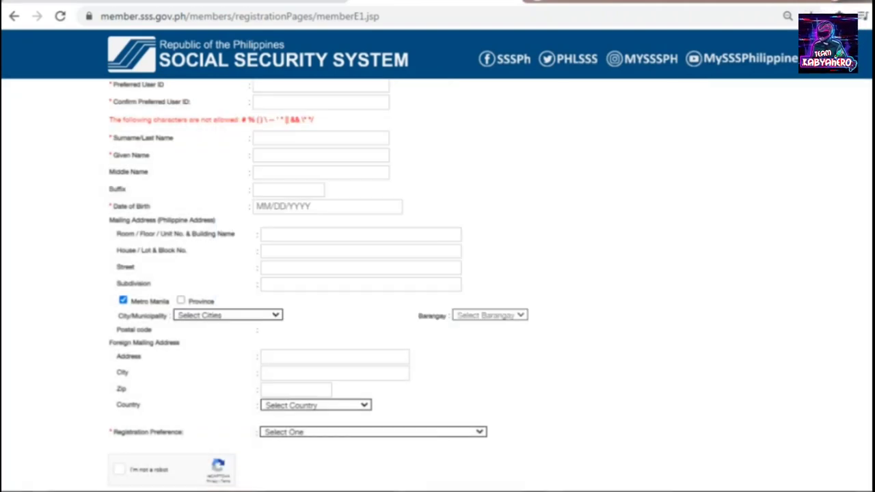
scroll(437, 287, "up", 3)
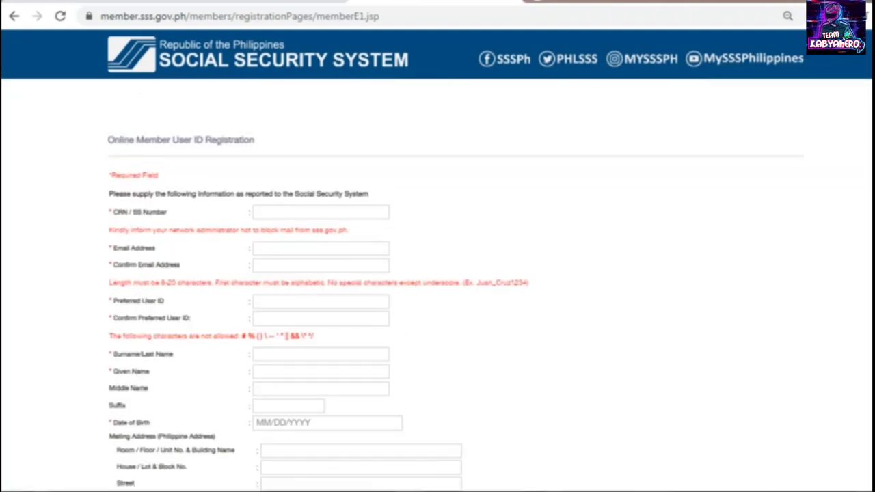
- Enter the member's CRN/SS number
left_click(321, 212)
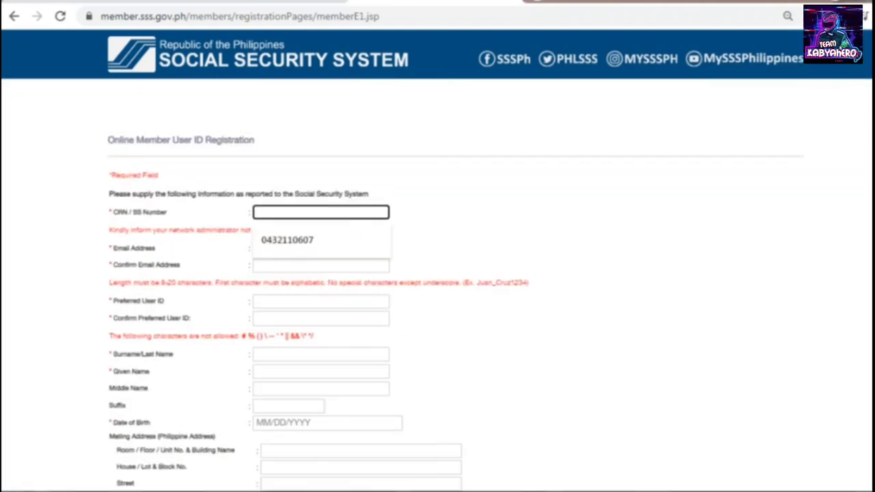
key("Escape")
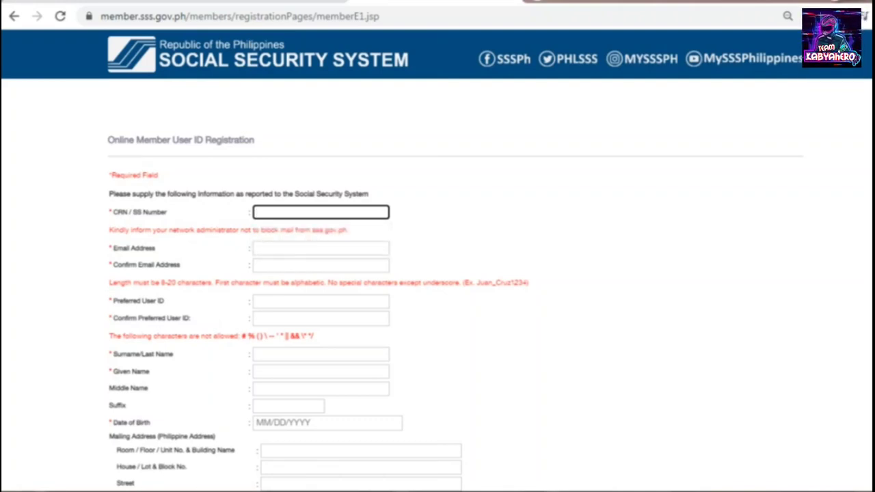
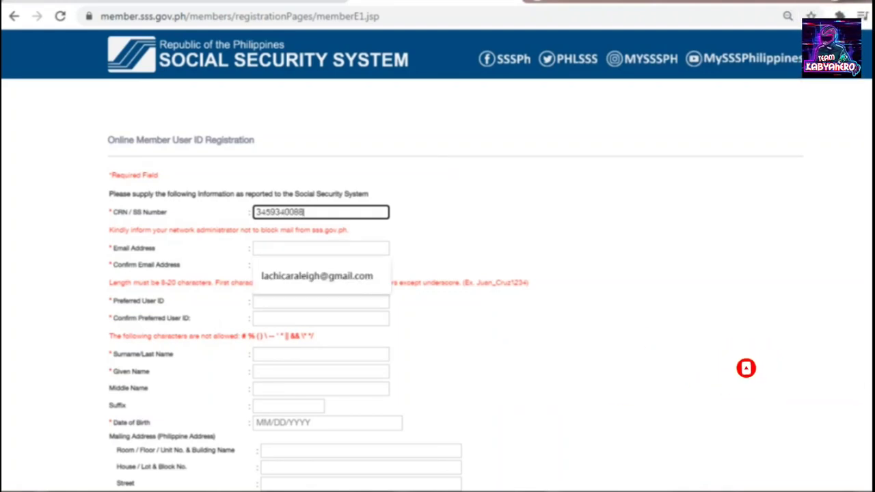
- Enter the member's e-mail address and repeat it in Confirm Email Address
left_click(321, 248)
key("Escape")
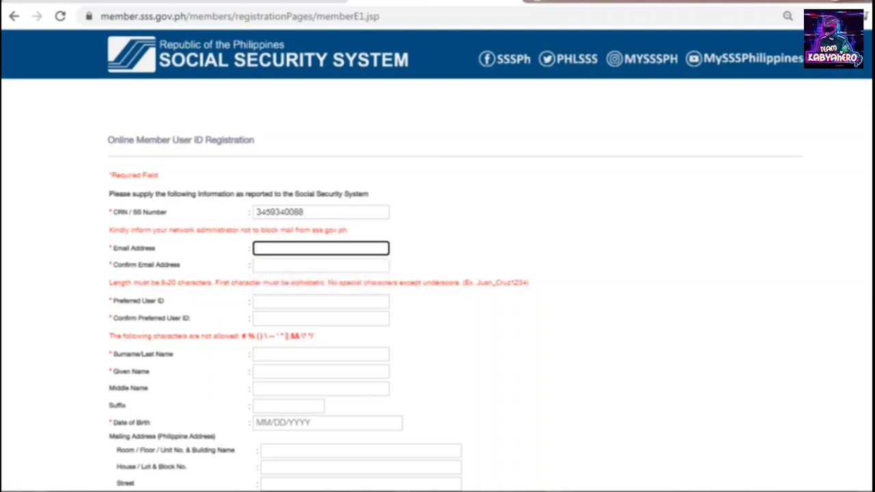
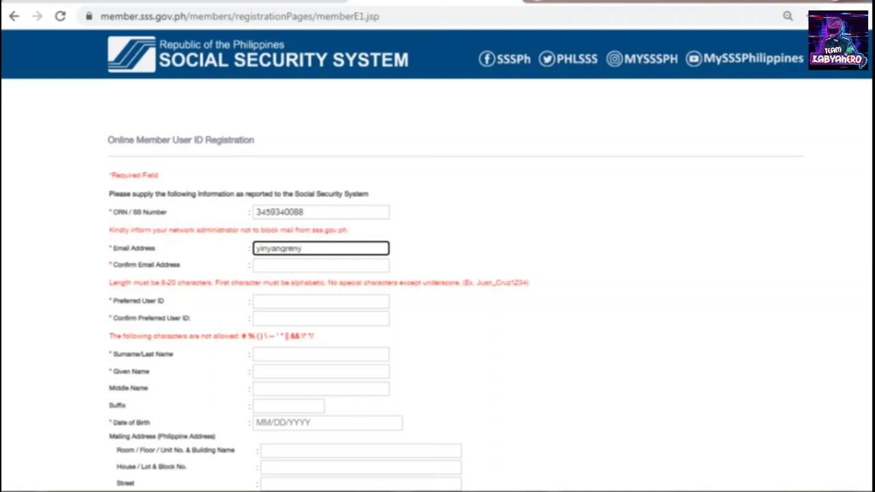
key("ctrl+a")
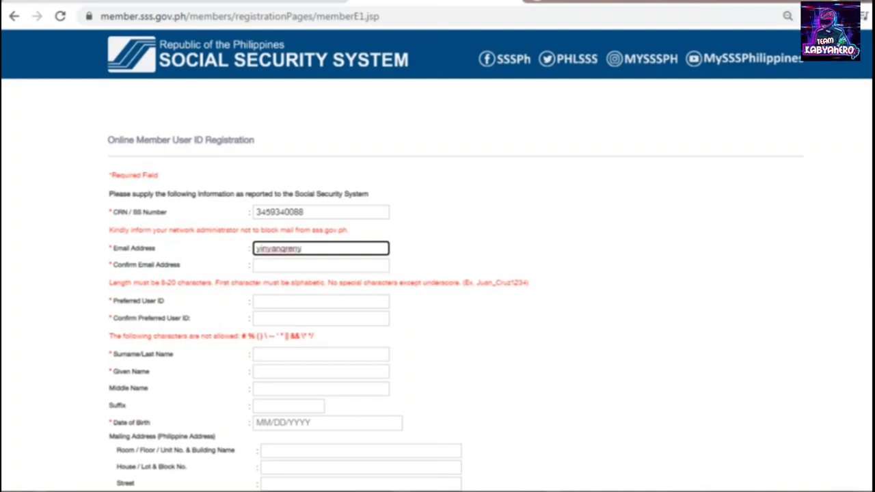
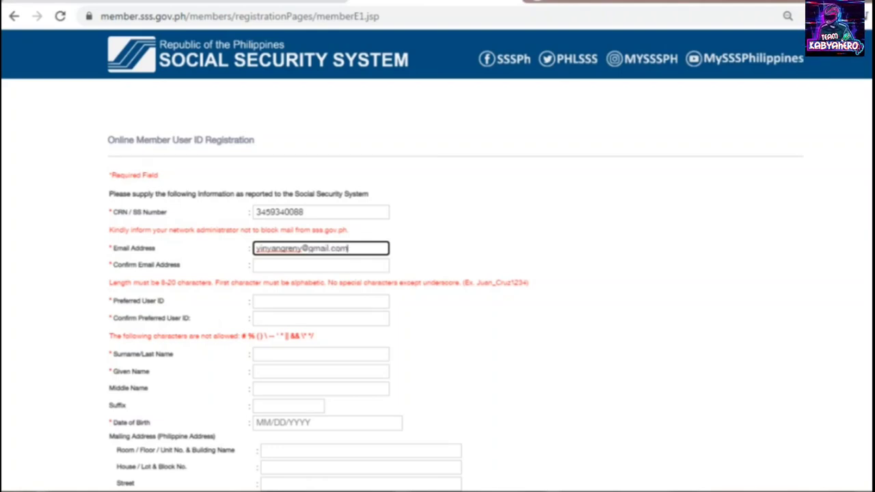
left_click(321, 265)
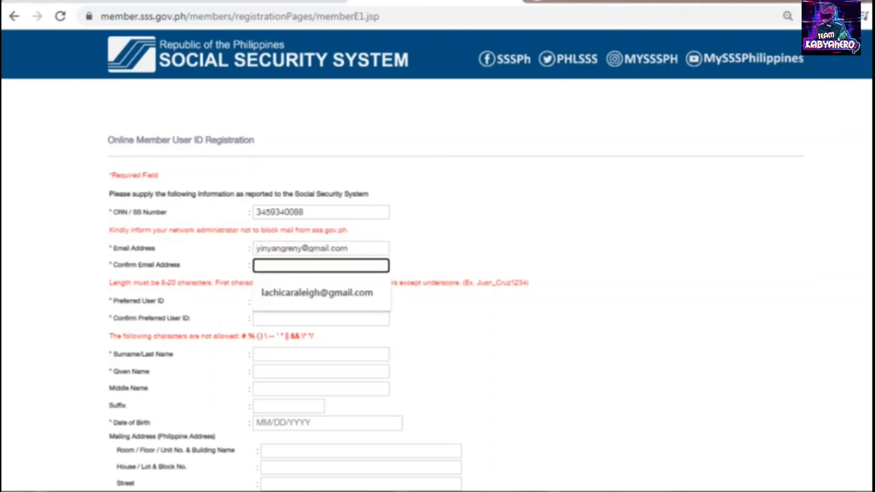
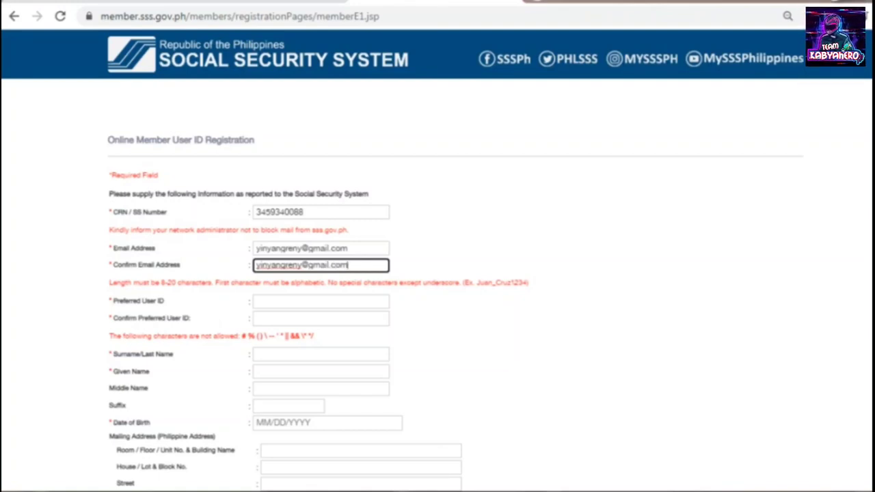
key("Tab")
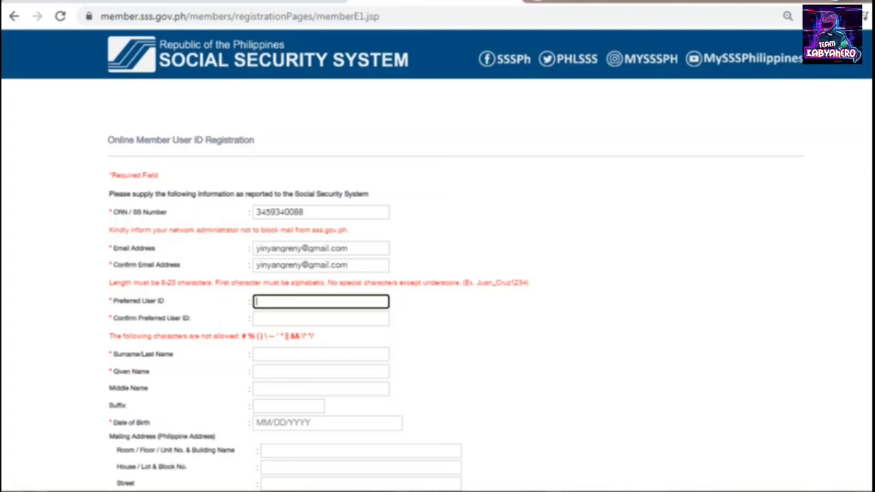
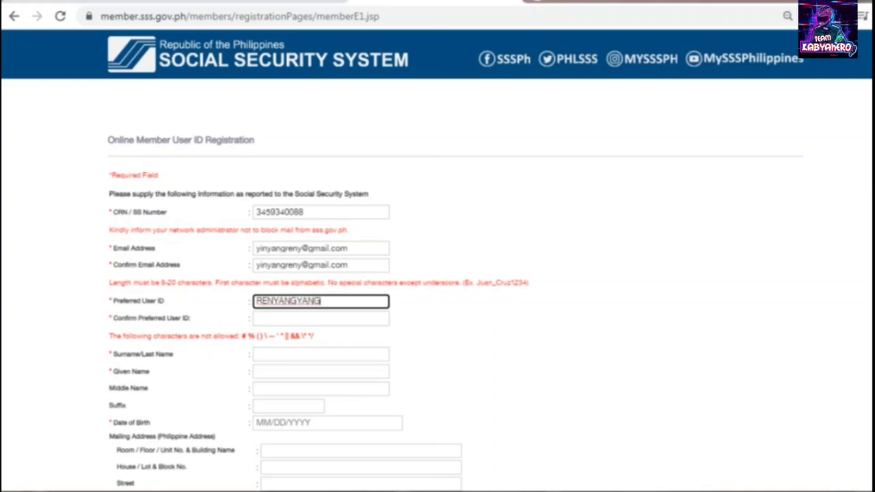
- Enter the chosen preferred user ID and confirm it
left_click(321, 318)
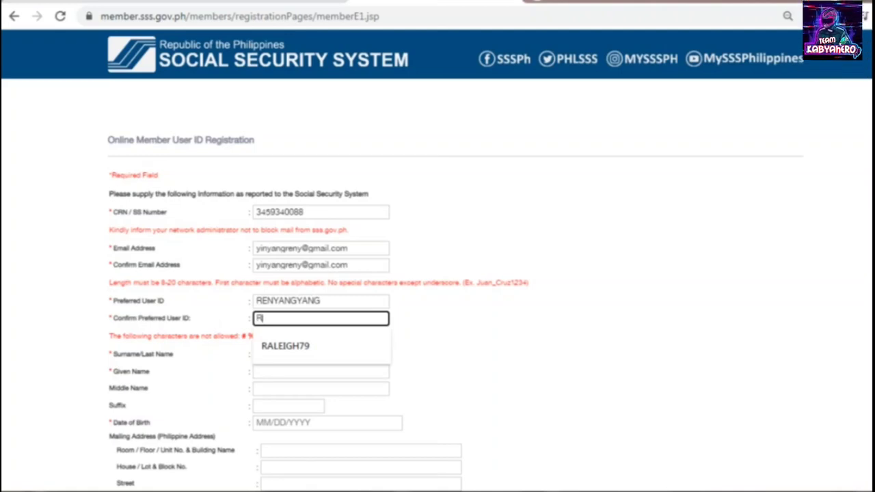
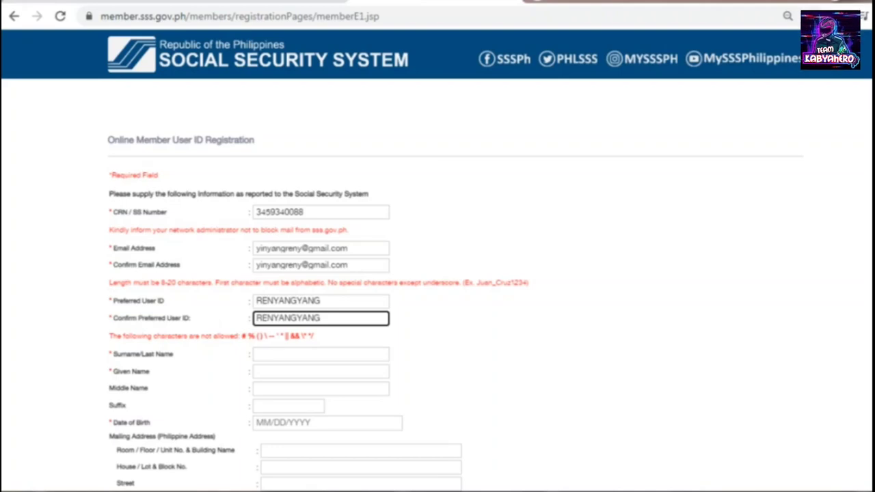
- Fill in the member's surname, given name and middle name
left_click(321, 353)
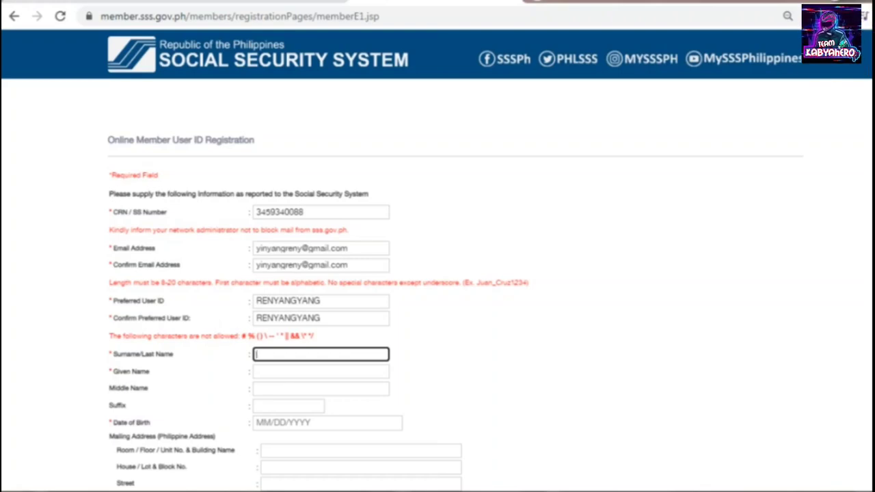
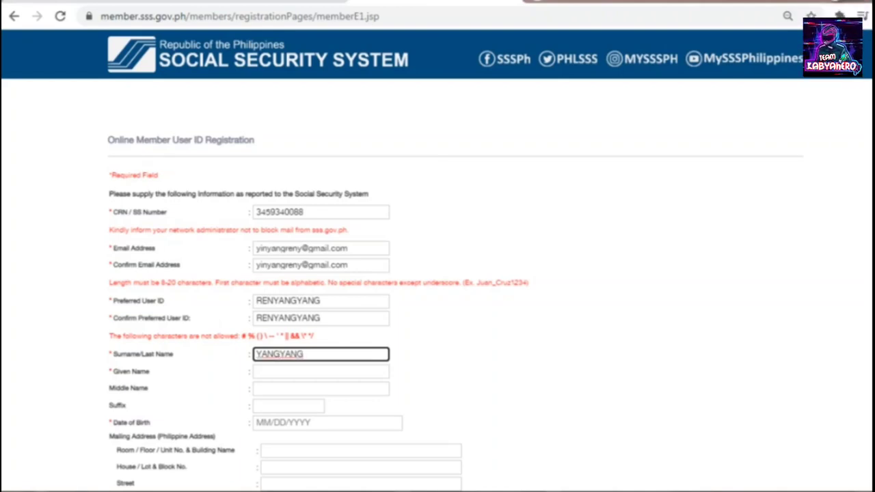
left_click(320, 371)
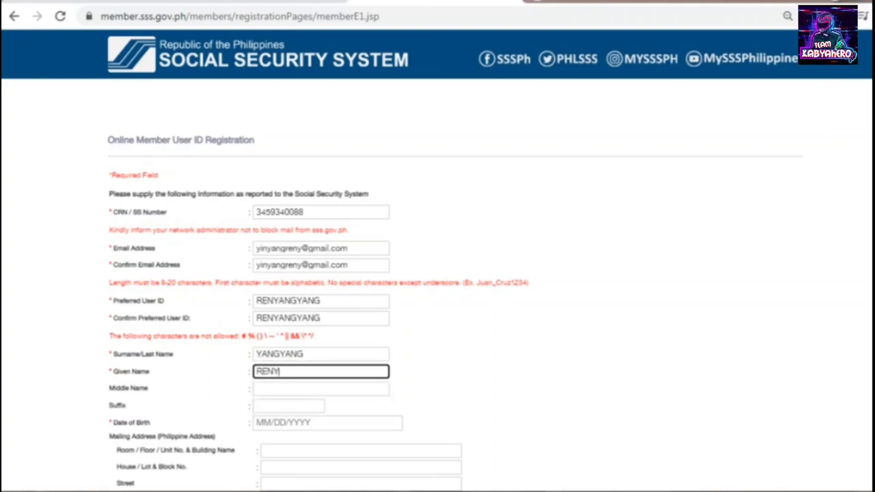
left_click(320, 388)
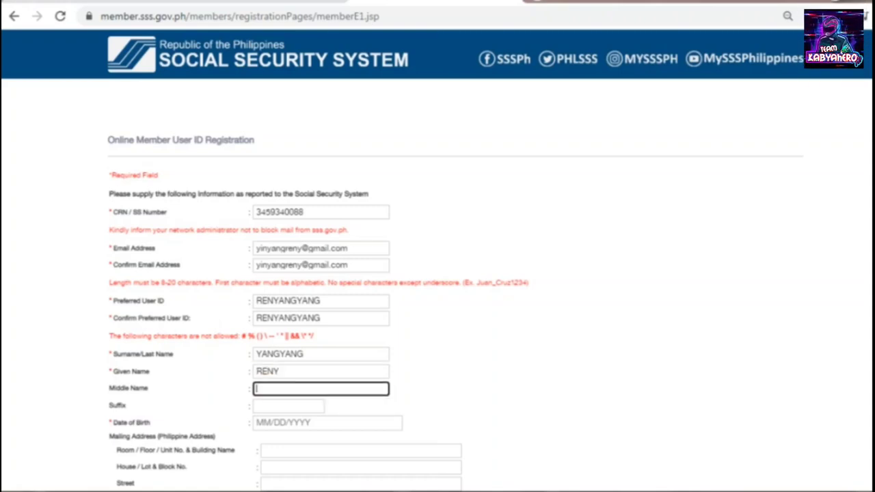
type("MENOSA")
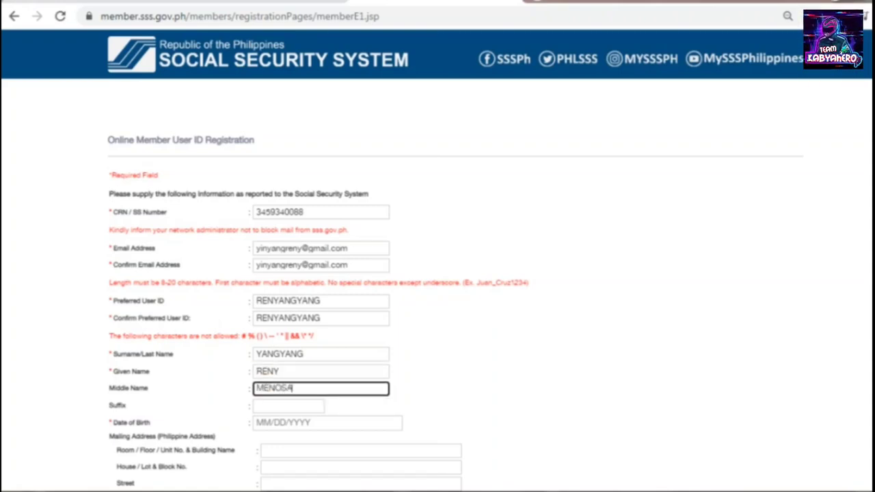
left_click(327, 422)
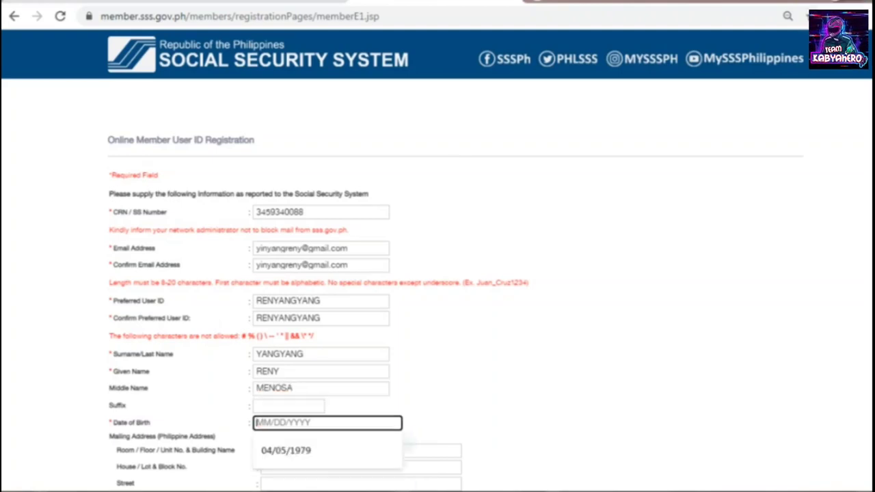
scroll(437, 273, "down", 1)
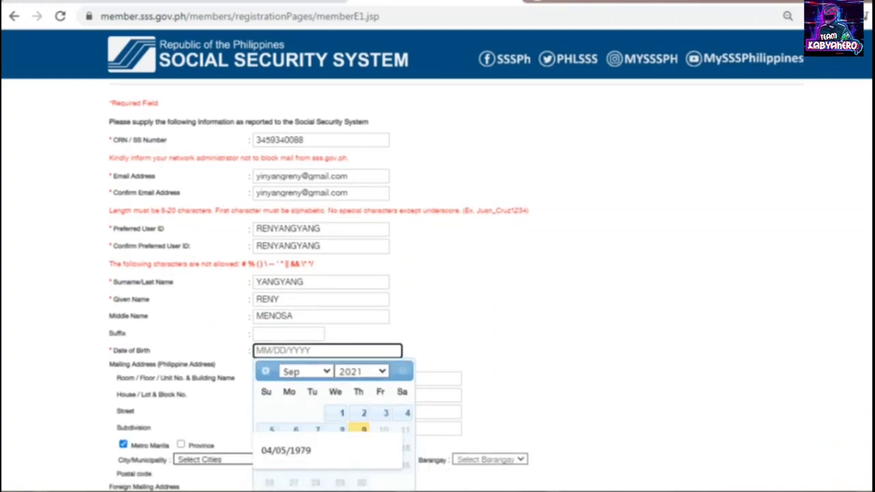
left_click(361, 371)
scroll(355, 238, "up", 6)
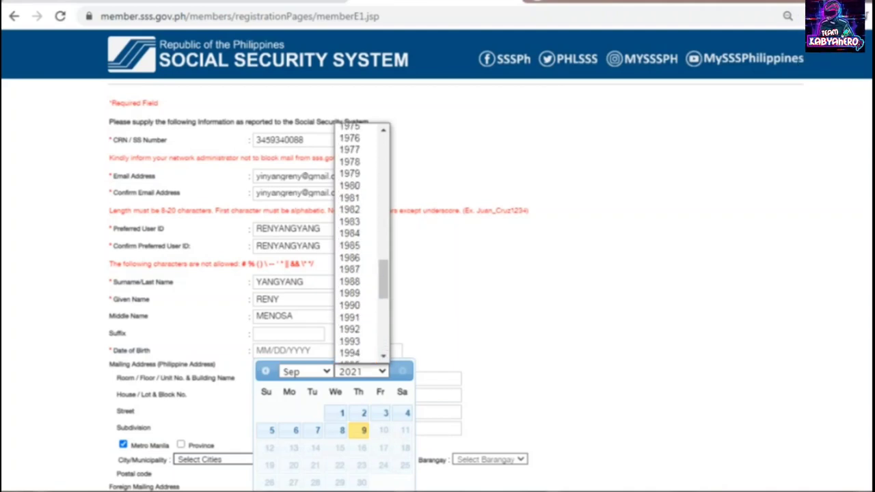
left_click(349, 166)
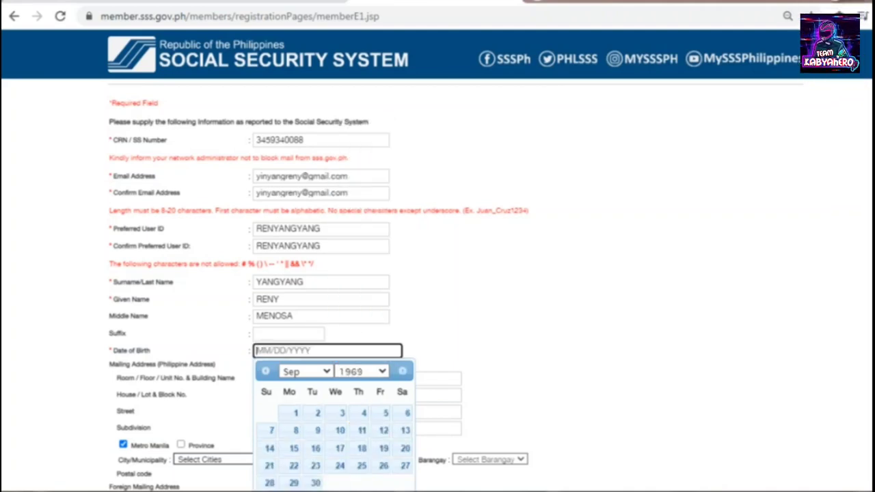
left_click(305, 371)
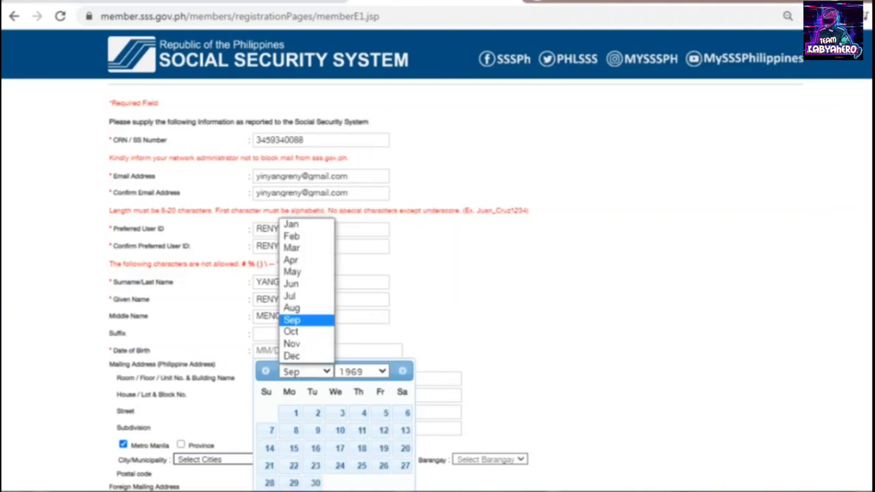
left_click(290, 283)
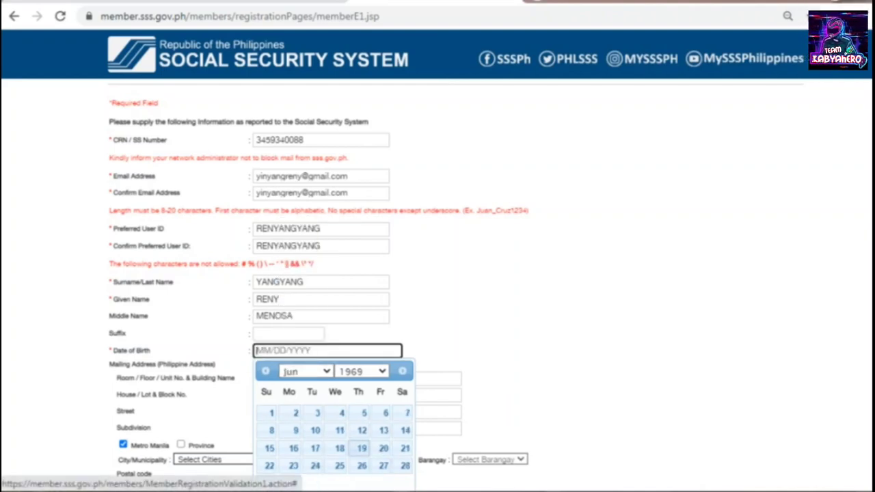
left_click(293, 448)
scroll(437, 287, "down", 1)
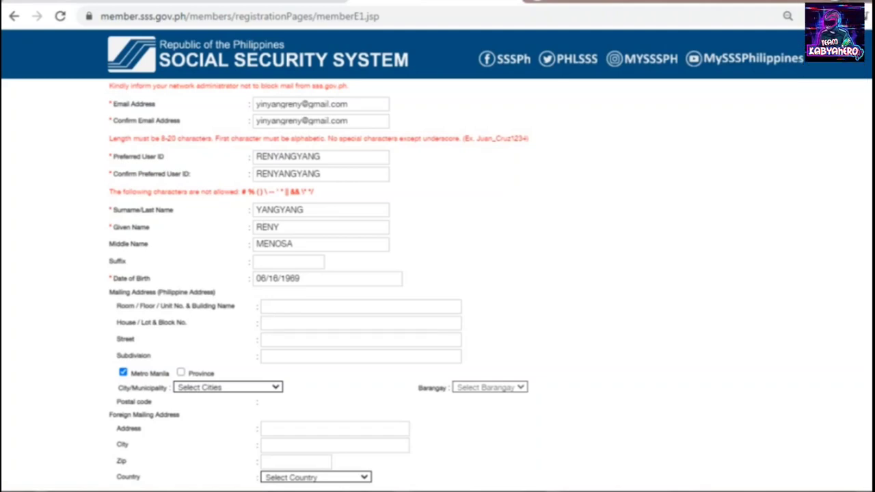
- Enter the house/lot/block number and the subdivision name of the mailing address
left_click(361, 323)
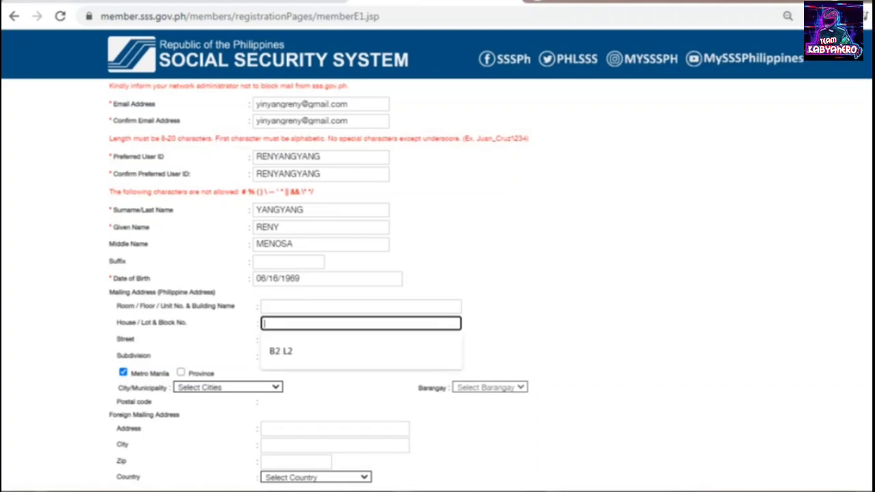
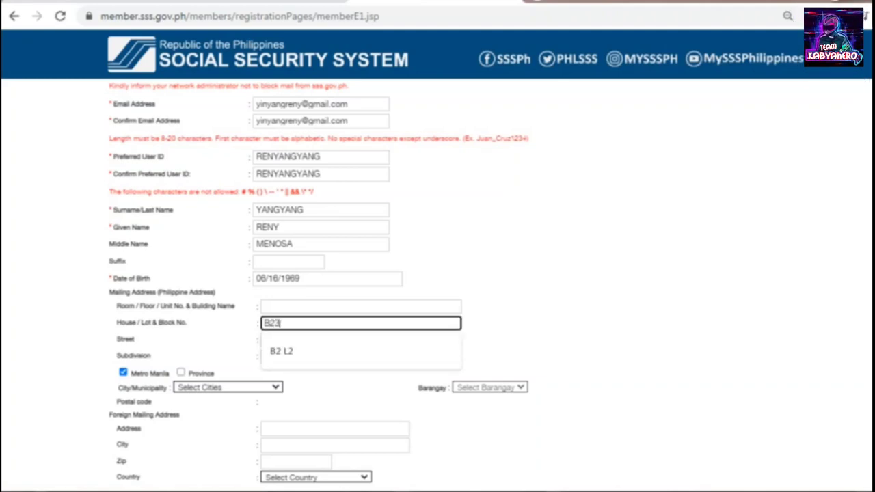
key("Tab")
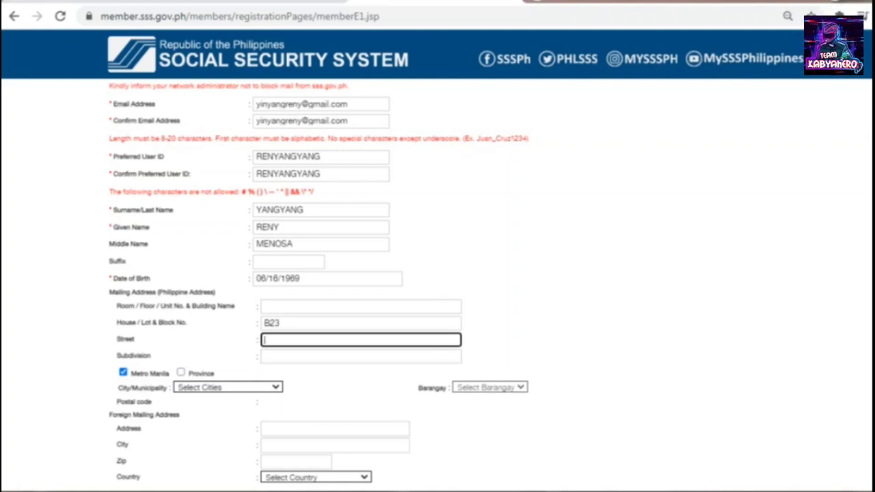
key("shift+Tab")
key("End")
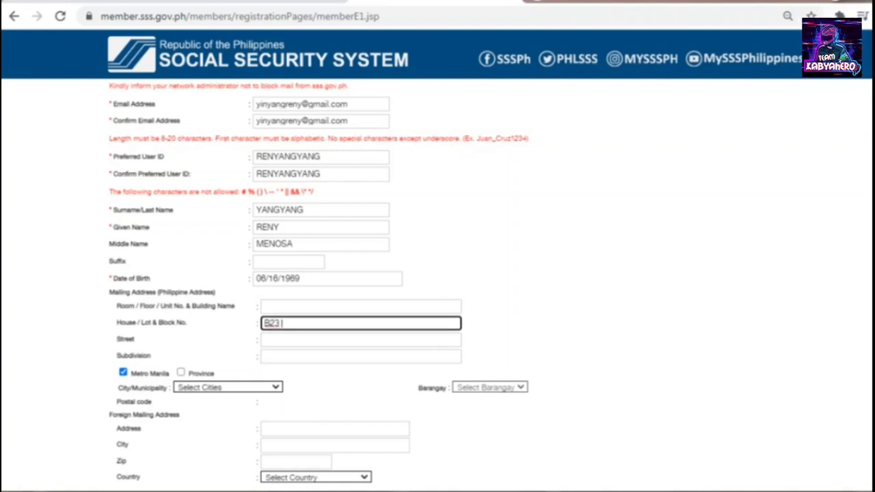
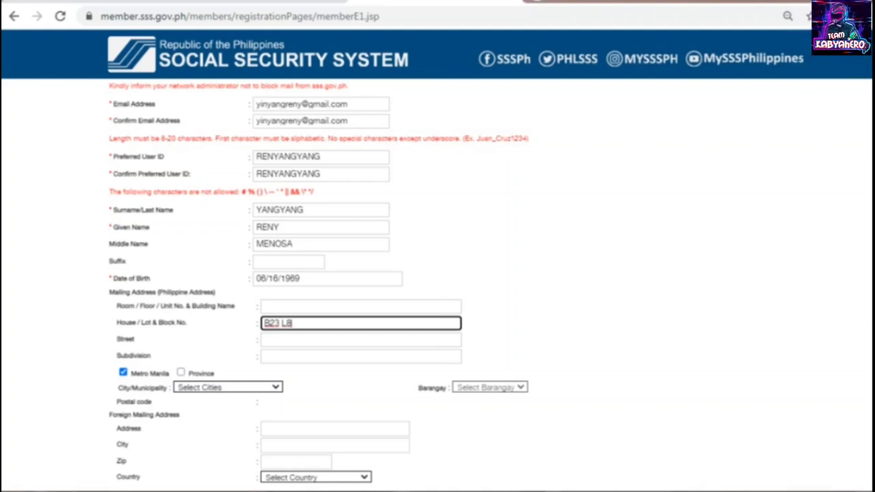
left_click(360, 356)
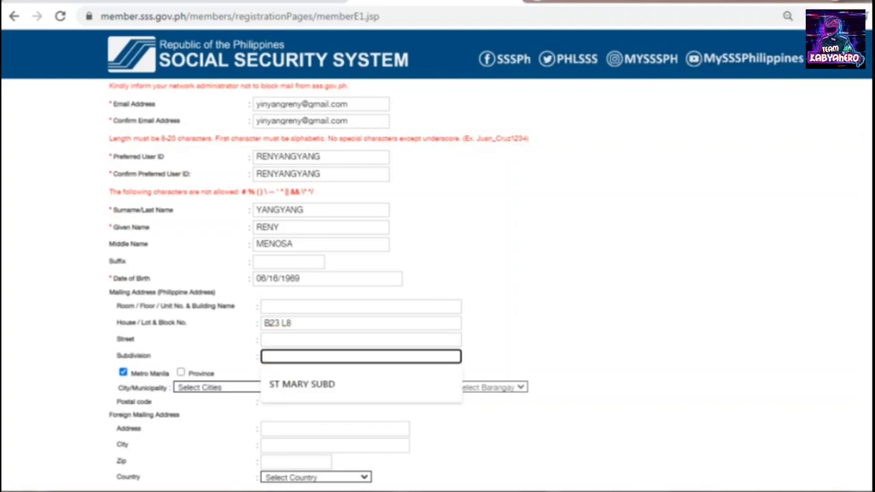
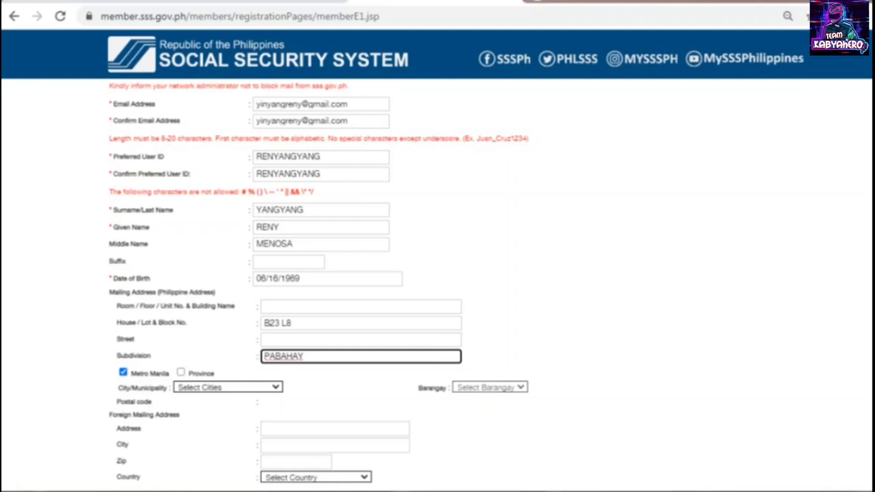
- Switch the address to Province and select the province, city/municipality and barangay
left_click(180, 371)
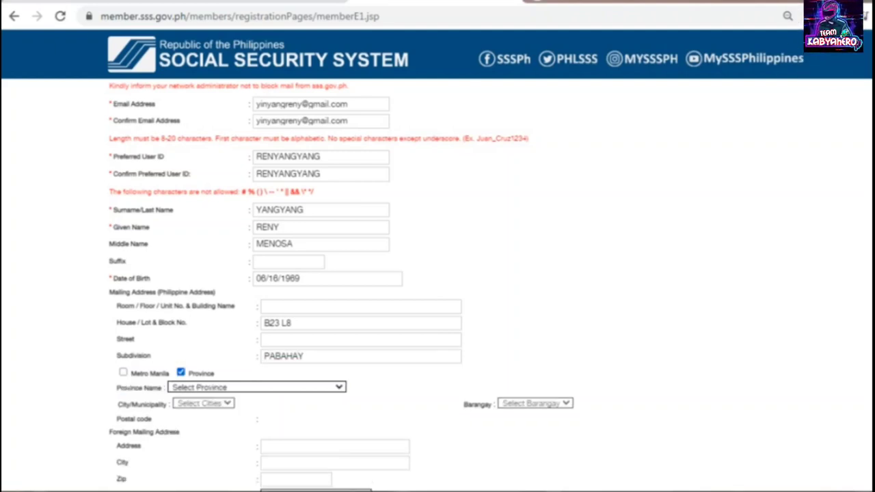
scroll(437, 273, "down", 1)
left_click(256, 314)
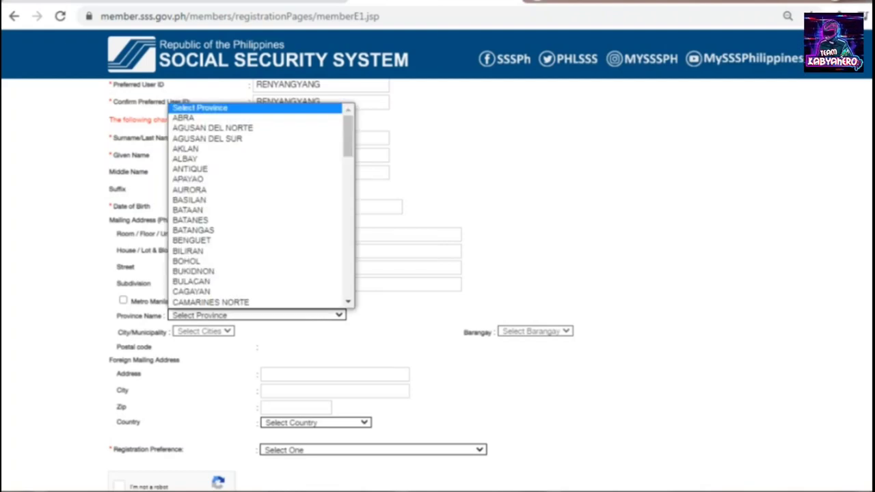
scroll(257, 229, "down", 4)
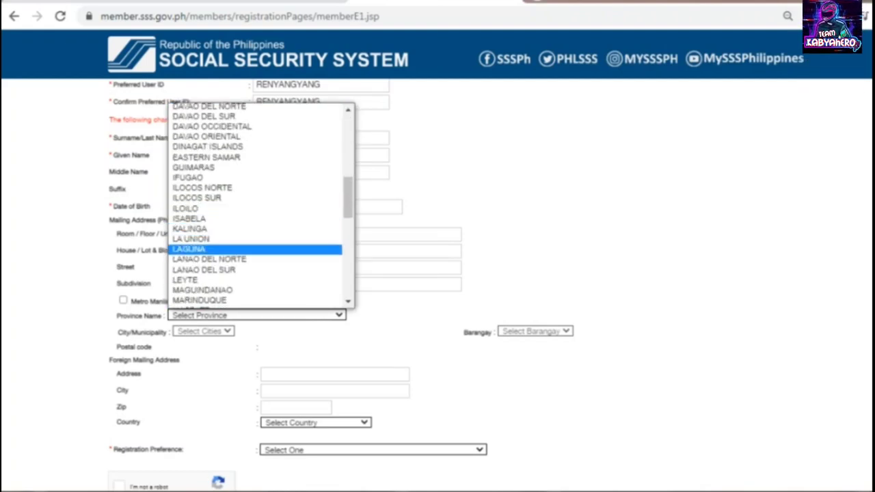
left_click(188, 249)
left_click(224, 331)
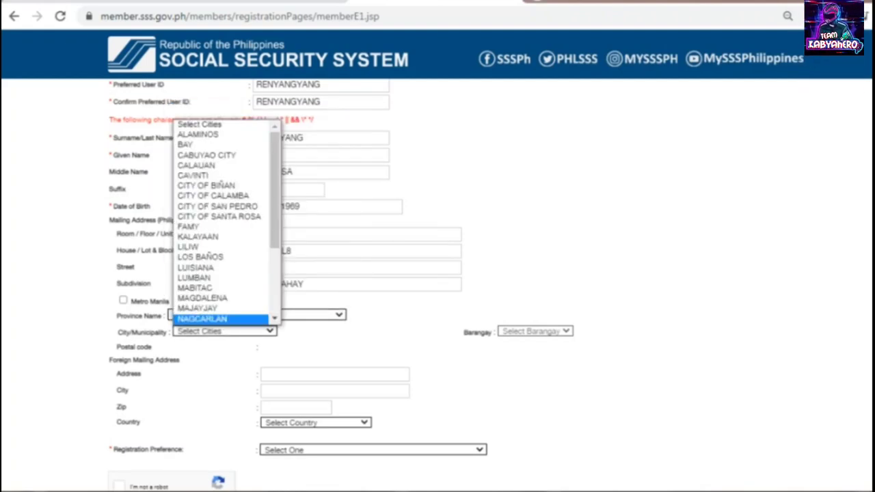
left_click(205, 216)
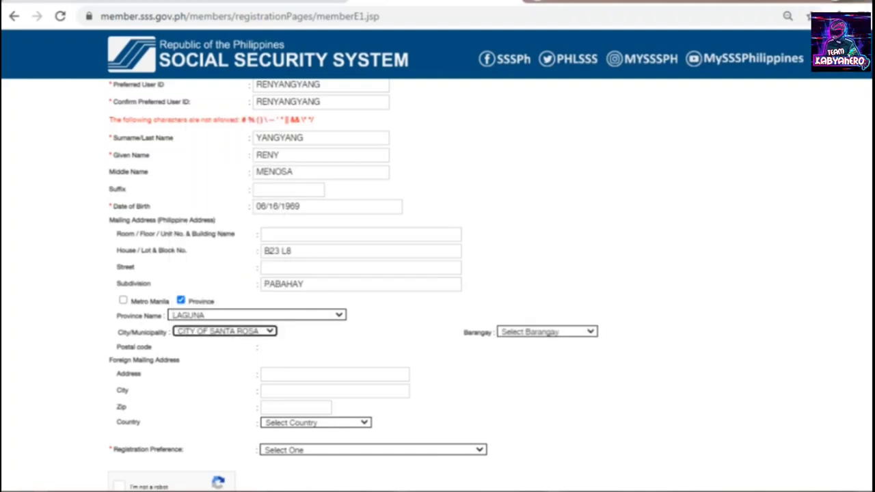
left_click(547, 332)
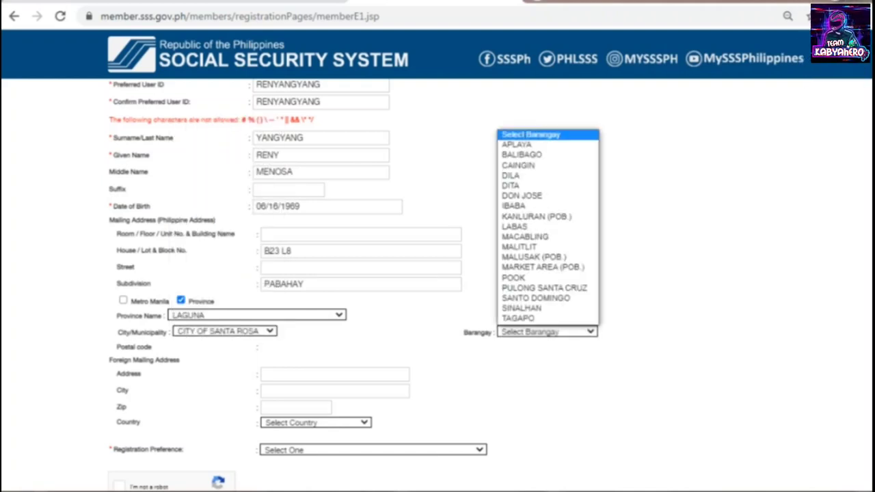
left_click(513, 277)
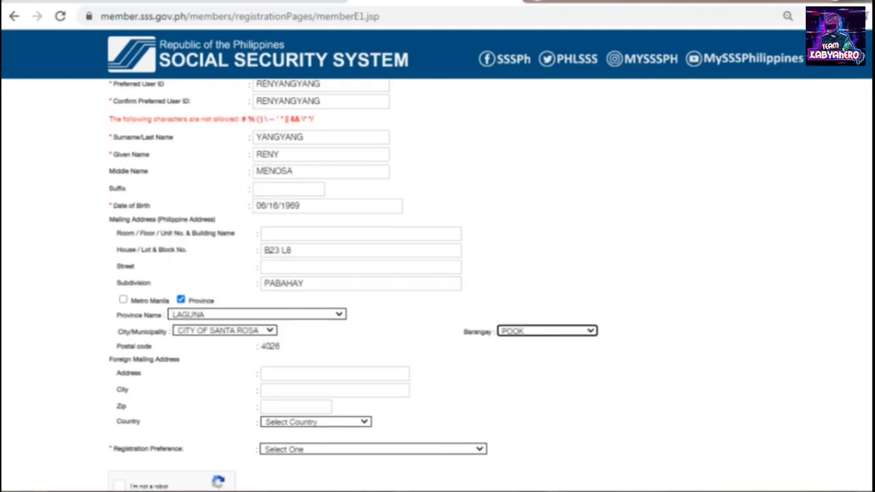
scroll(438, 287, "down", 1)
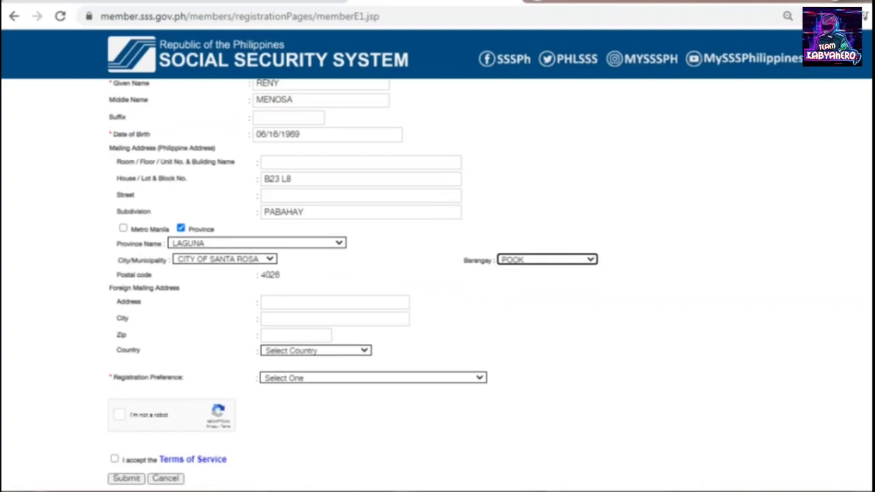
left_click(372, 377)
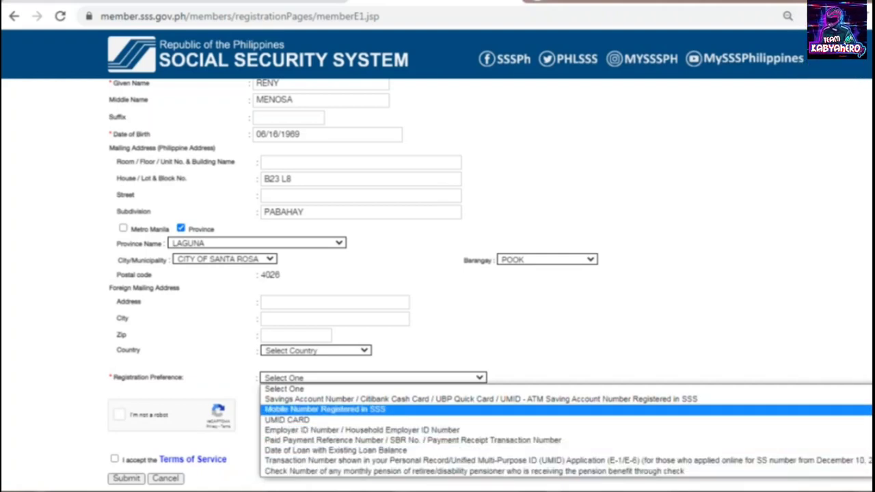
- Choose 'Mobile Number Registered in SSS', enter the mobile number, and tick the robot check
key("Return")
scroll(437, 273, "down", 1)
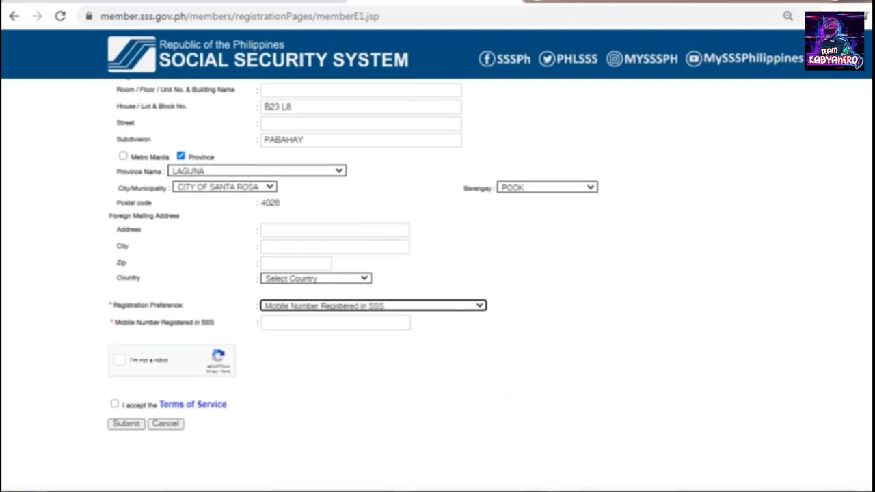
left_click(335, 323)
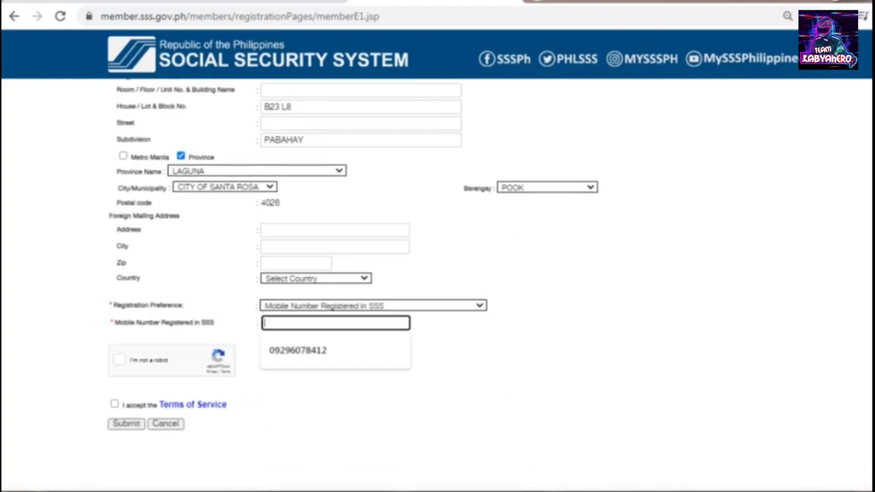
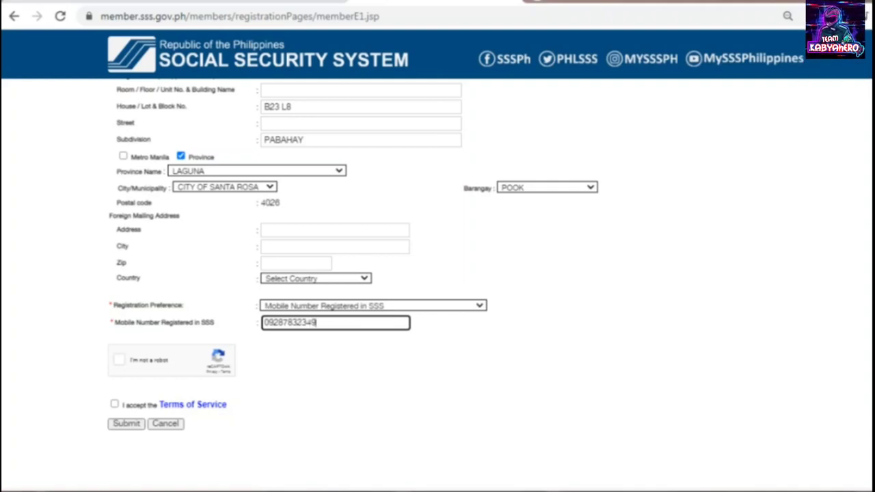
left_click(119, 359)
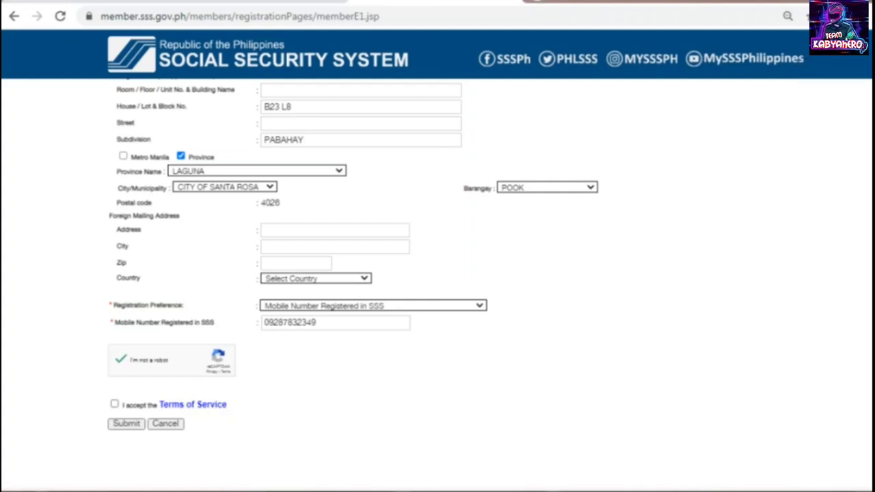
- Accept the Terms of Service, submit the registration, and confirm sending the information to SSS
left_click(114, 404)
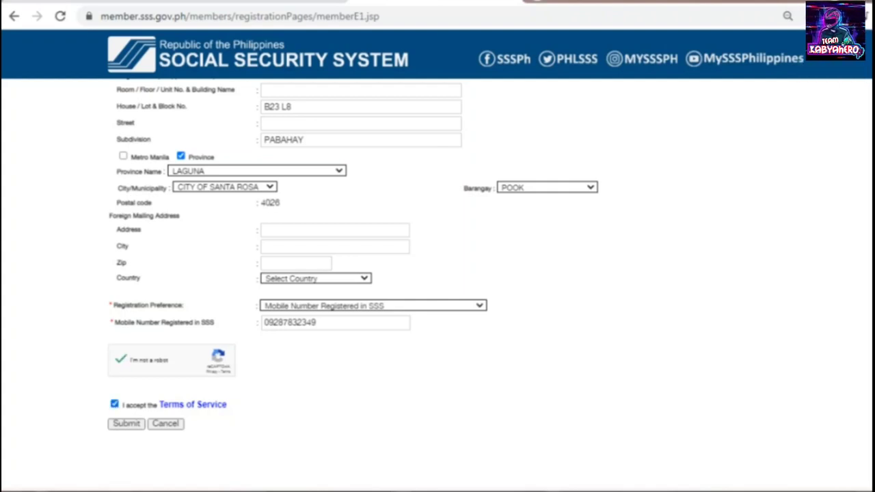
left_click(127, 423)
scroll(437, 273, "up", 5)
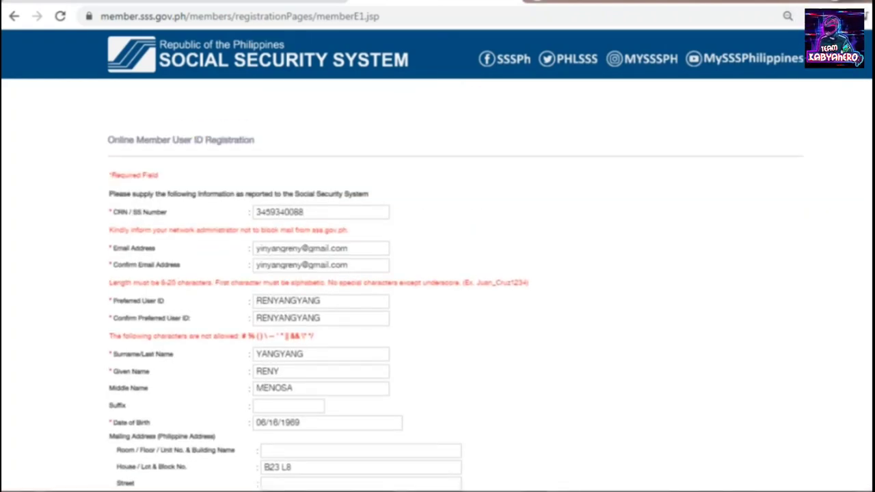
scroll(438, 301, "down", 1)
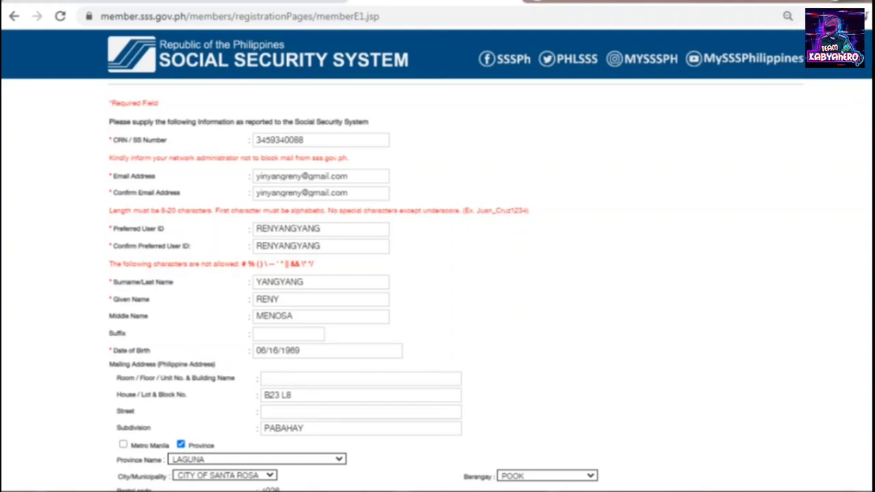
scroll(437, 300, "down", 3)
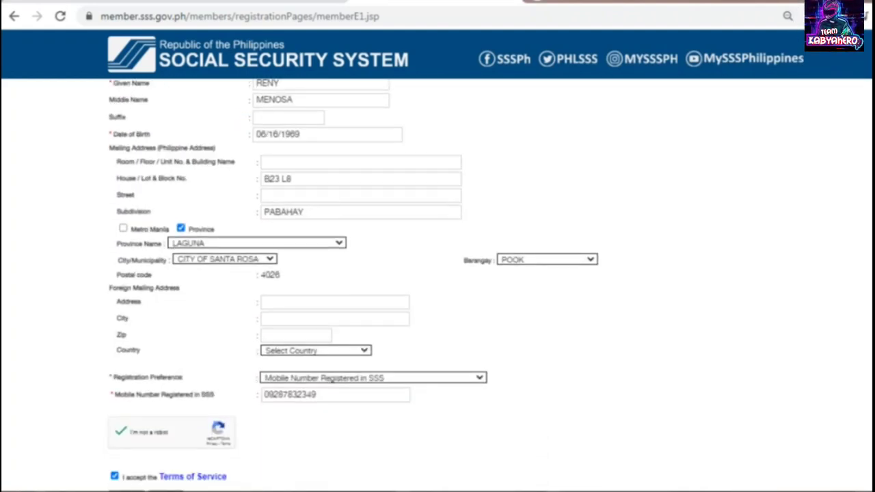
scroll(437, 274, "down", 2)
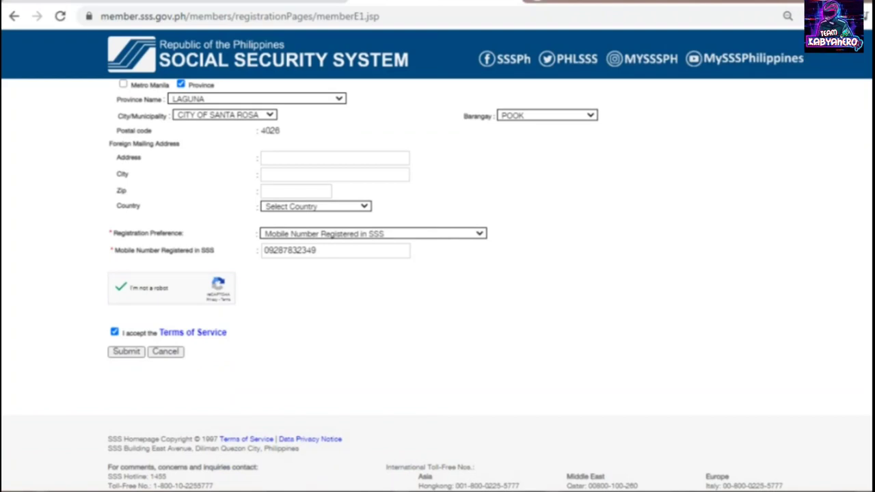
left_click(126, 351)
left_click(127, 352)
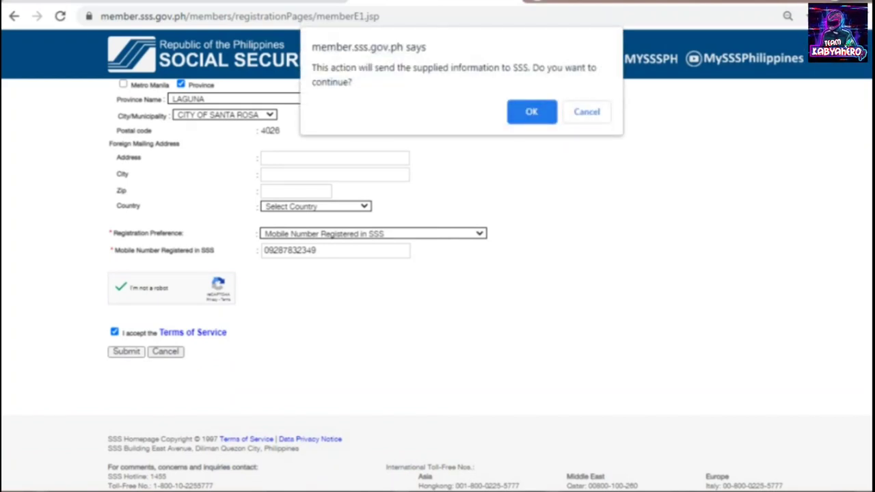
key("Return")
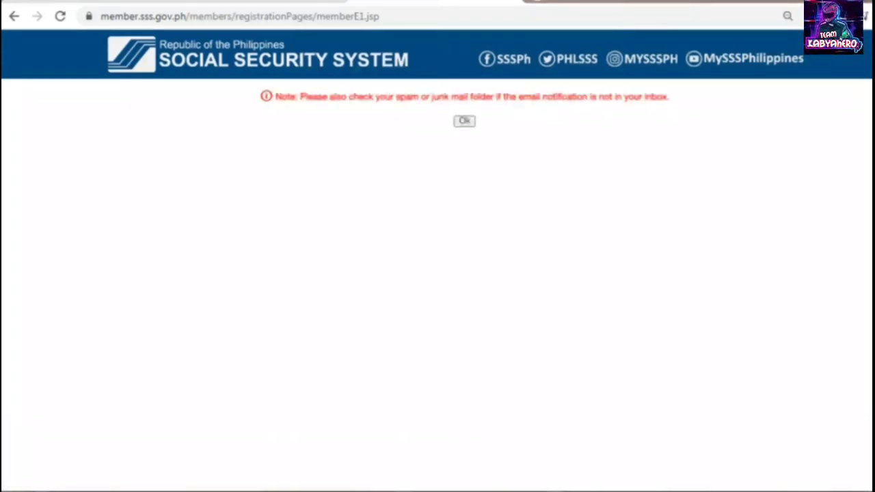